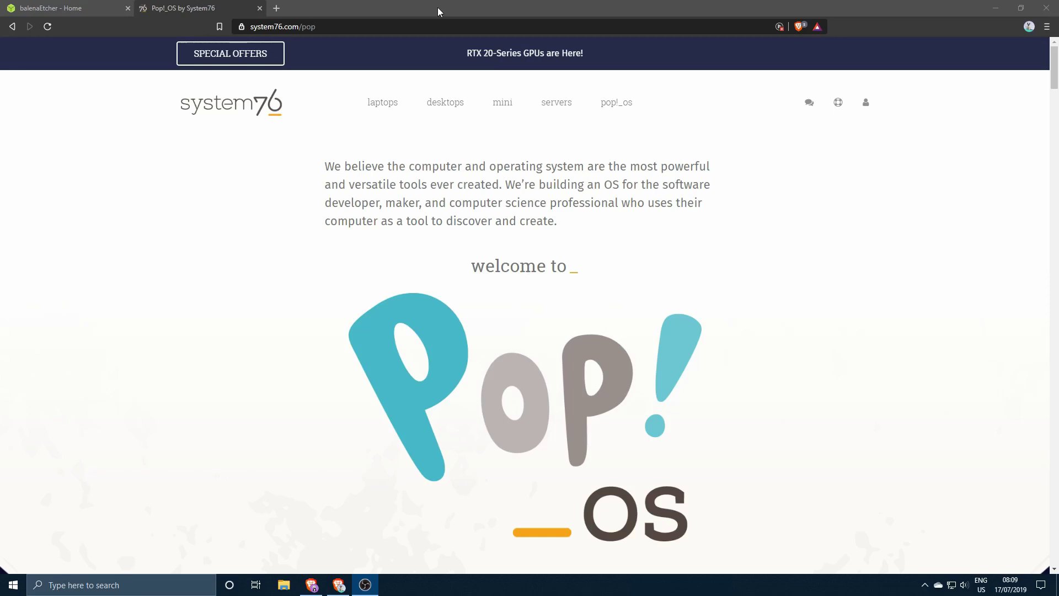
# Switch to the balenaEtcher home page offering Download for Windows, version 1.5.51
pyautogui.scroll(-3, 541, 227)
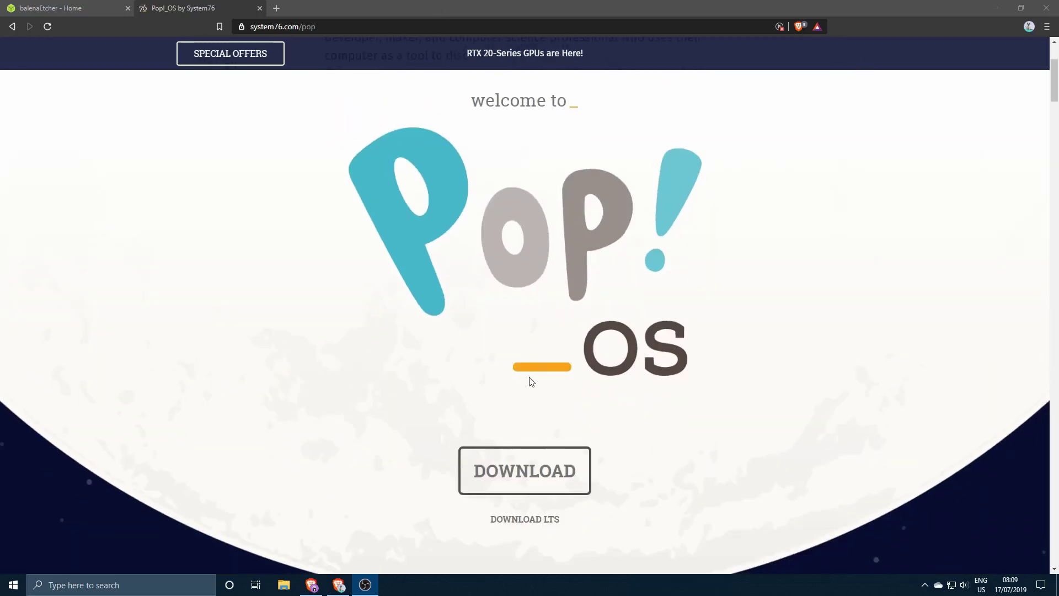
pyautogui.scroll(3, 386, 226)
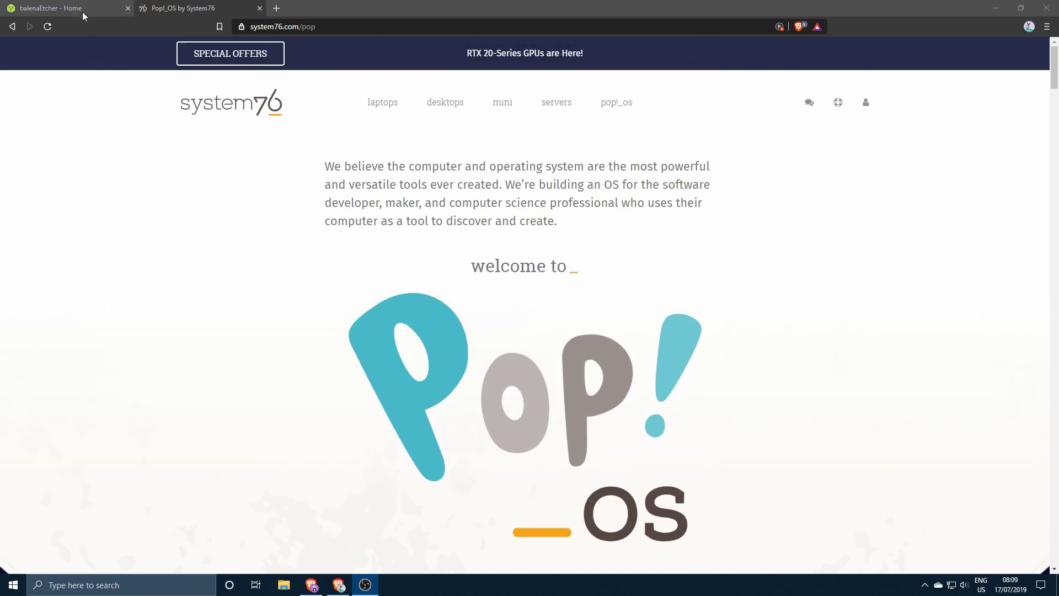
pyautogui.click(77, 11)
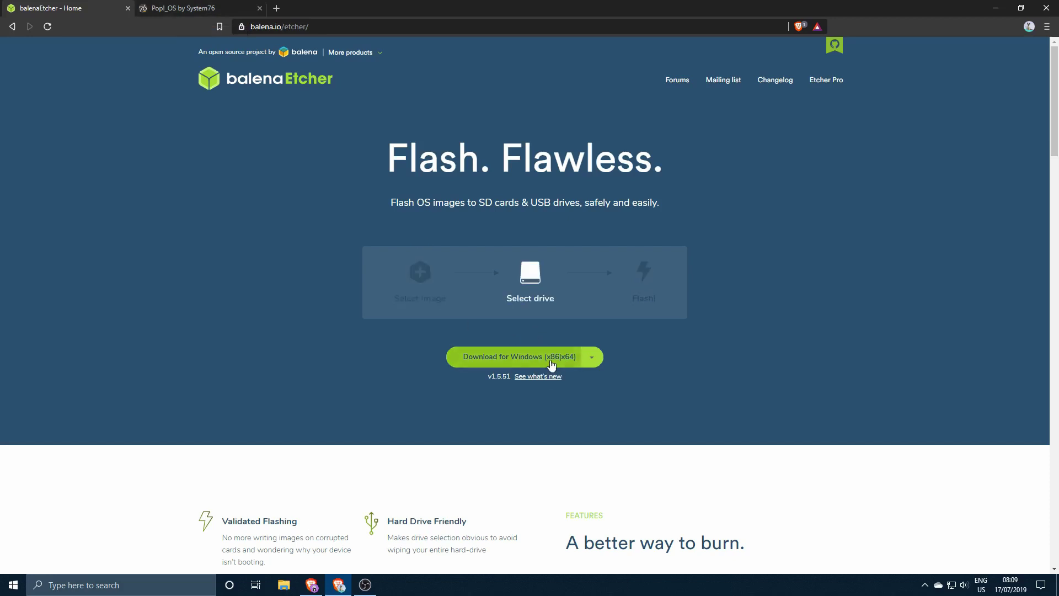
# Bring up the Pop!_OS 19.04 download options on the System76 page
pyautogui.click(219, 6)
pyautogui.scroll(-5, 554, 289)
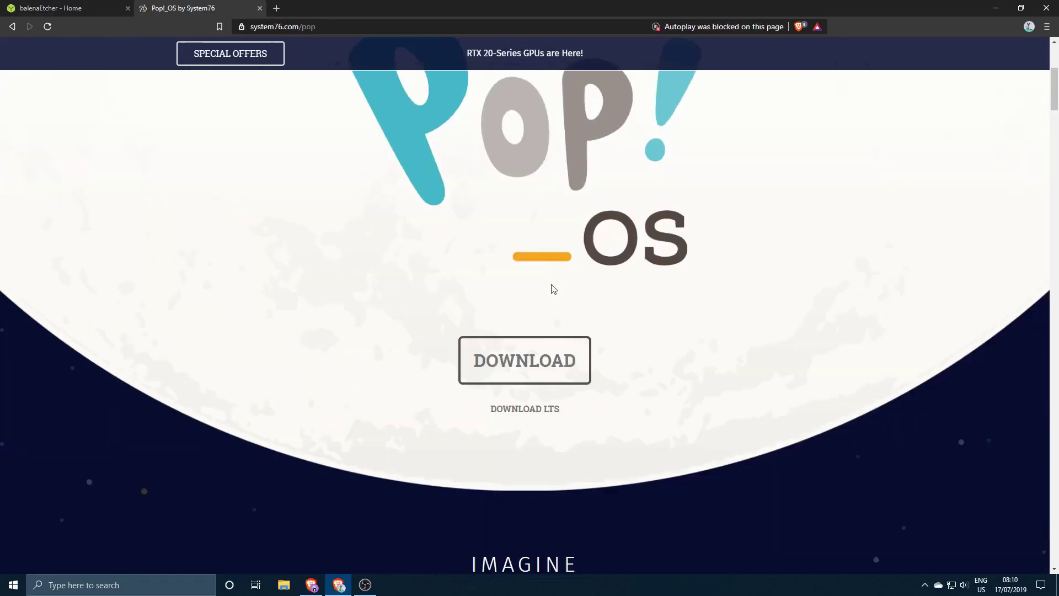
pyautogui.click(551, 360)
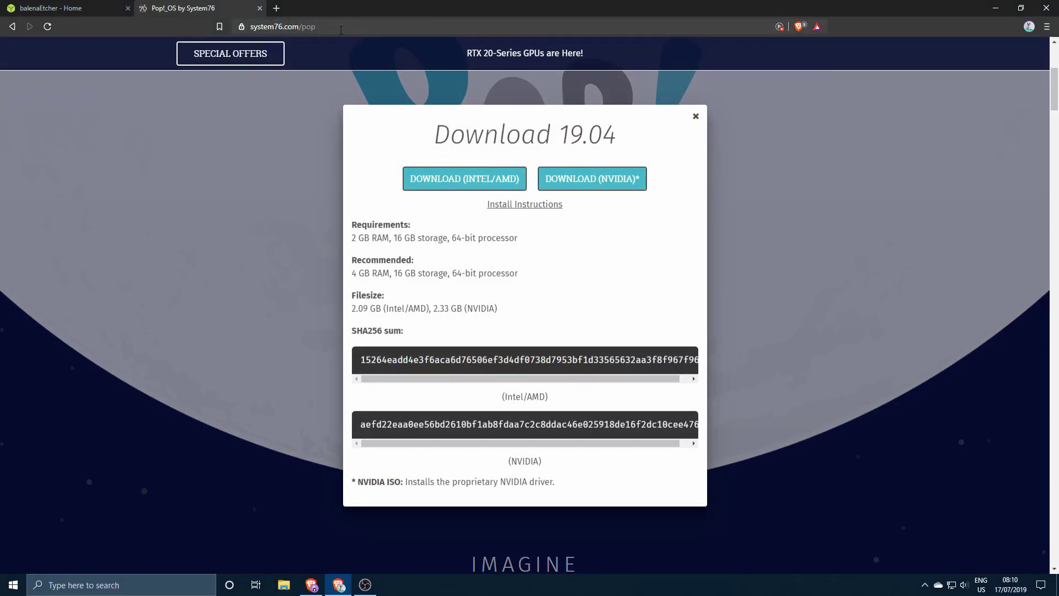
pyautogui.click(701, 113)
pyautogui.scroll(5, 620, 149)
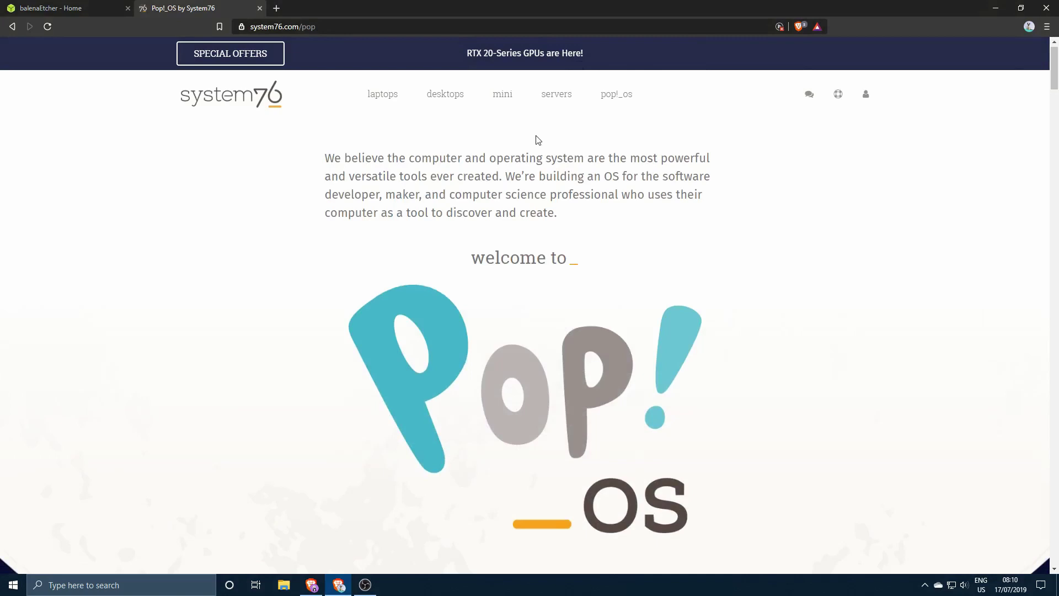
pyautogui.scroll(-4, 556, 249)
pyautogui.click(522, 419)
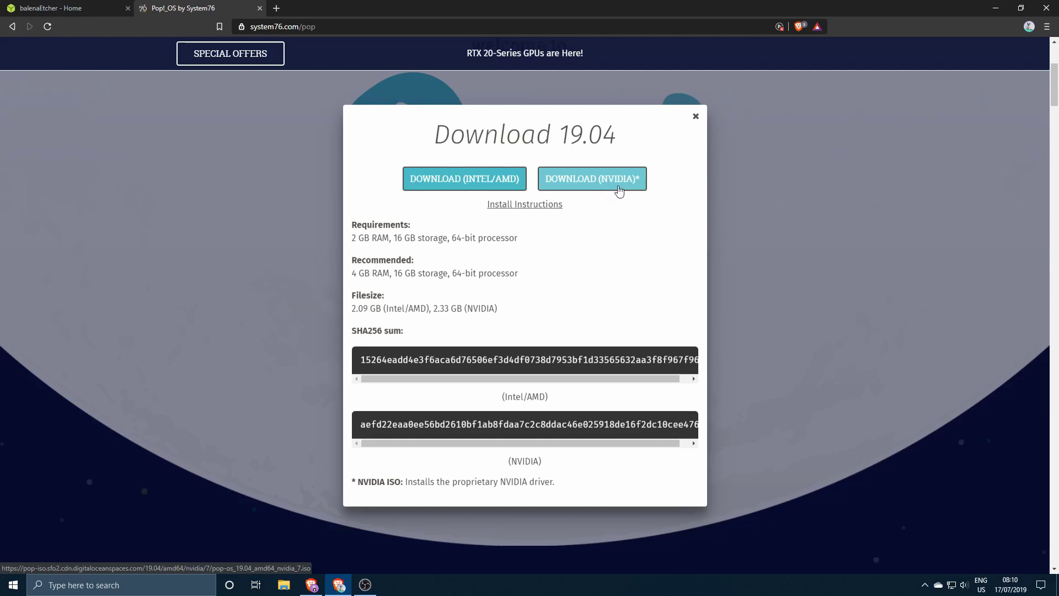
# Save the NVIDIA Pop!_OS ISO into Downloads and close the Pop!_OS tab
pyautogui.click(605, 183)
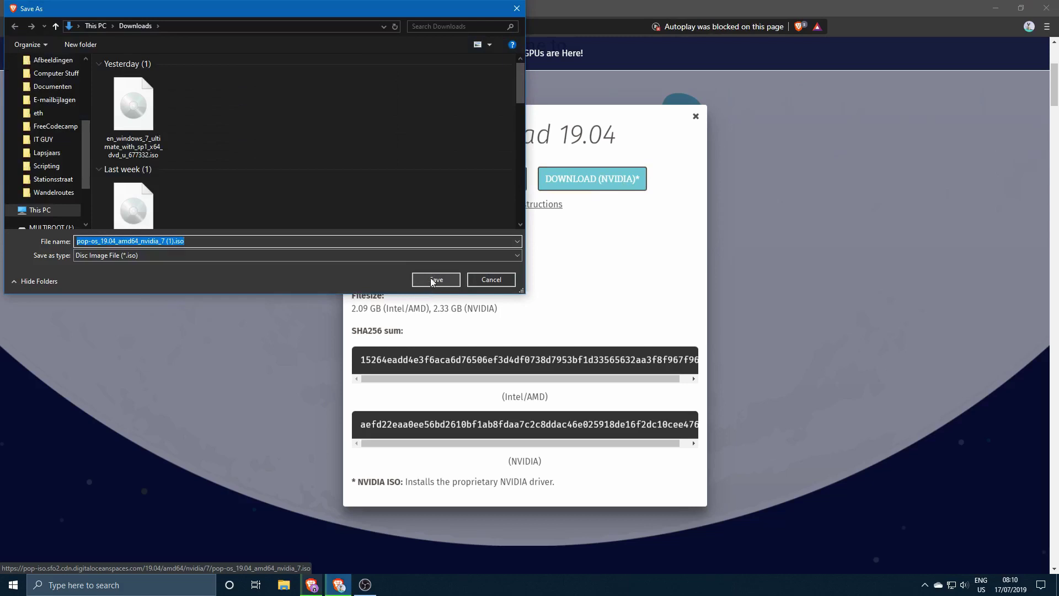
pyautogui.click(431, 277)
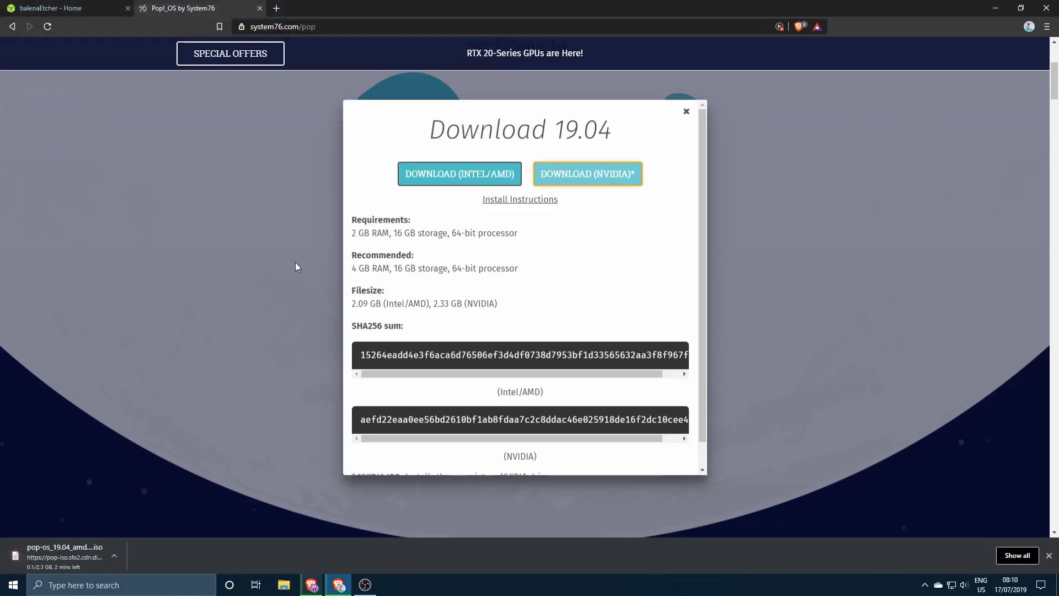
pyautogui.click(262, 10)
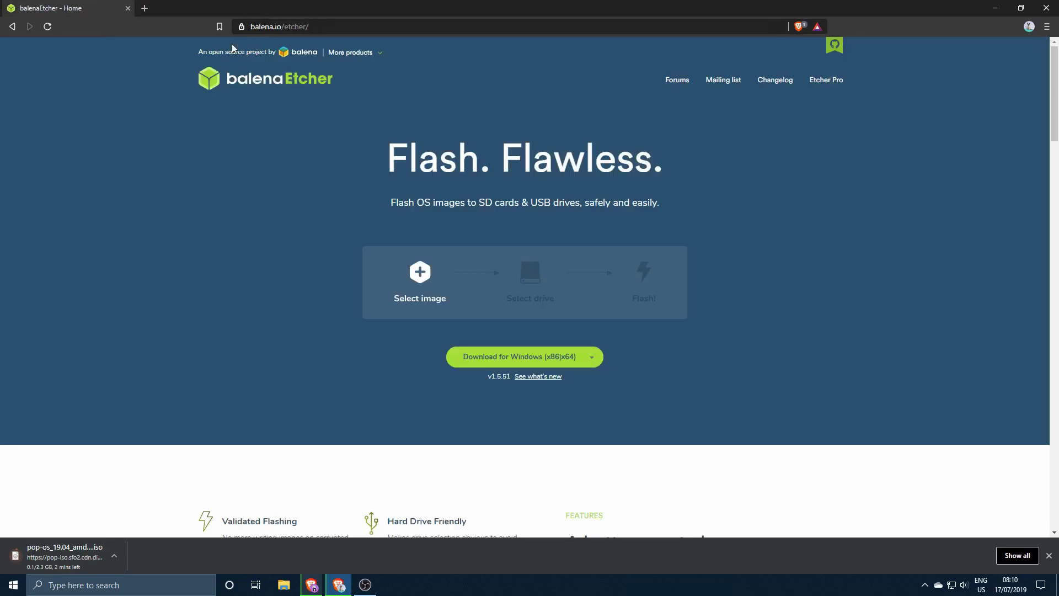
# Download the balenaEtcher Windows installer to Downloads, then run it and accept the license
pyautogui.click(504, 358)
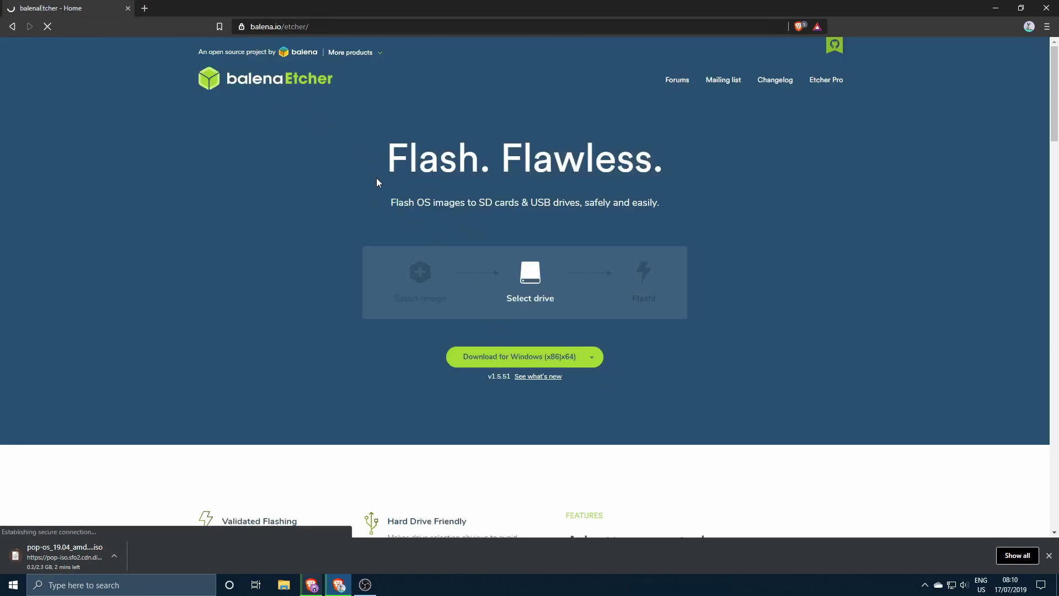
pyautogui.click(436, 278)
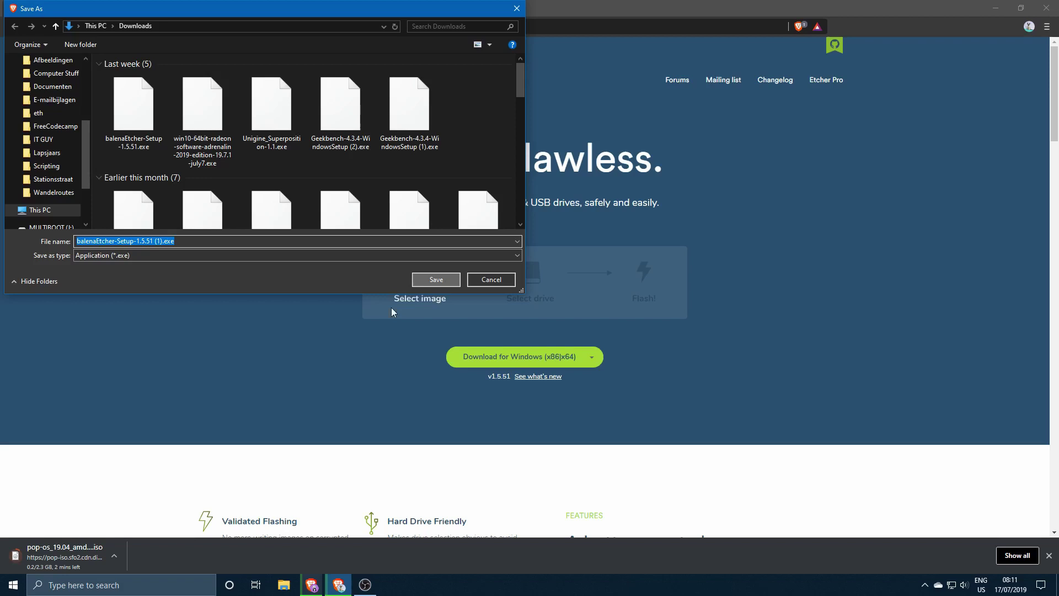
pyautogui.click(58, 552)
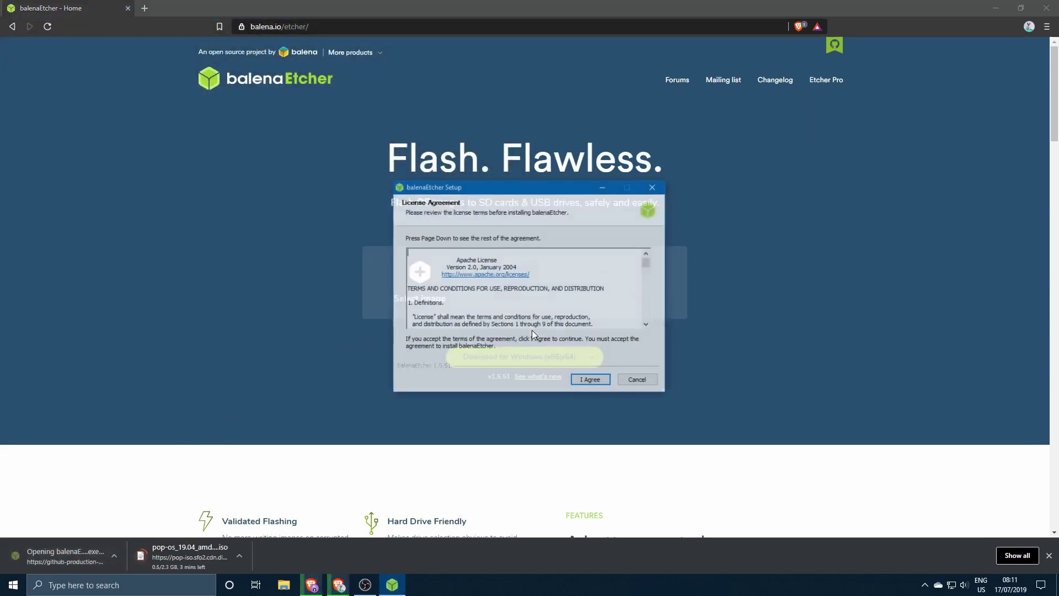
pyautogui.click(600, 378)
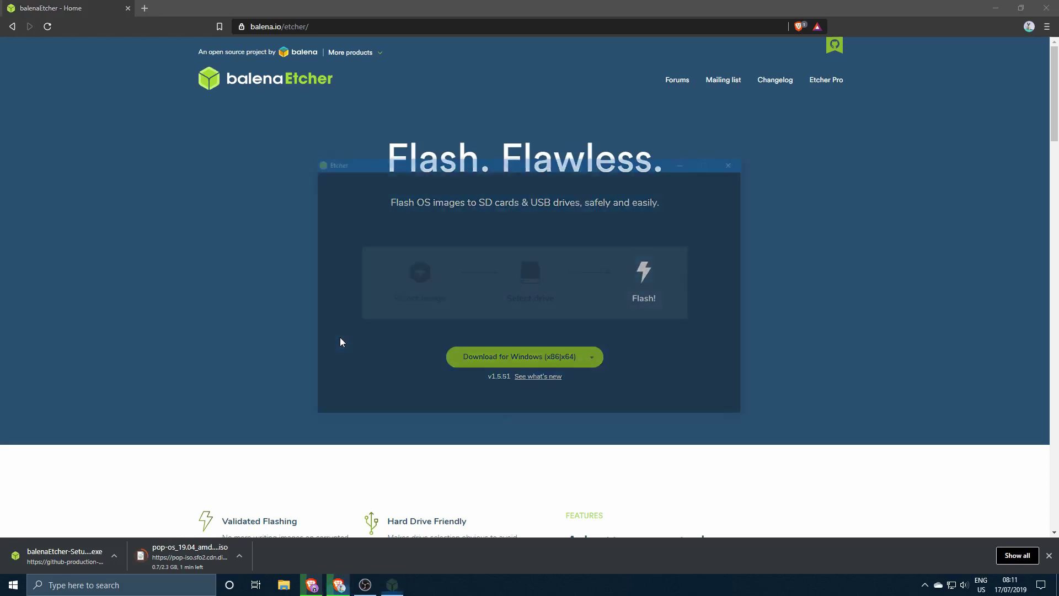
# Select the Pop!_OS NVIDIA ISO as the image to flash
pyautogui.moveTo(489, 165); pyautogui.dragTo(507, 126)
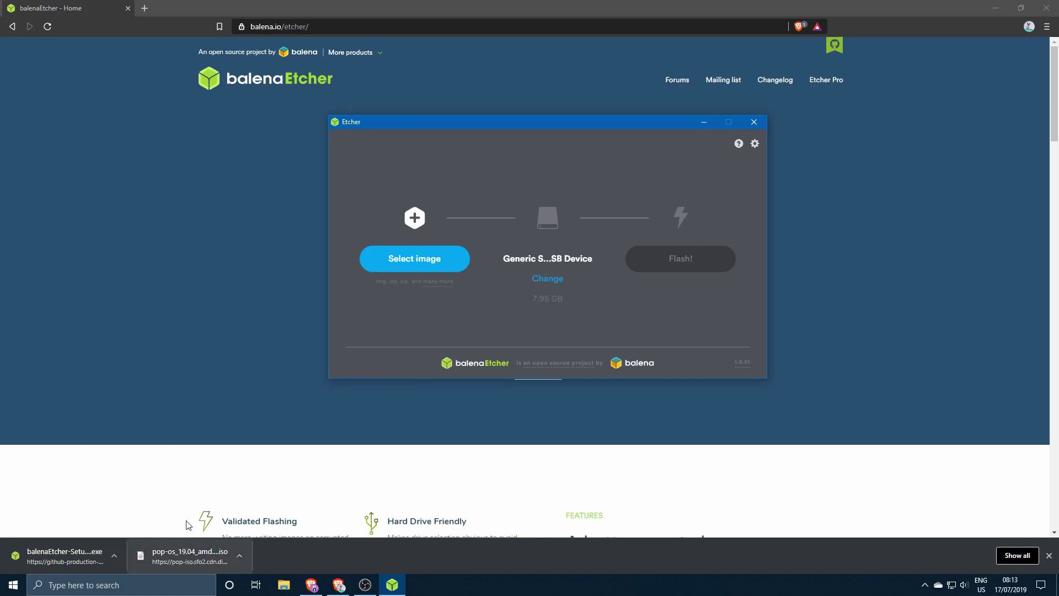
pyautogui.click(411, 271)
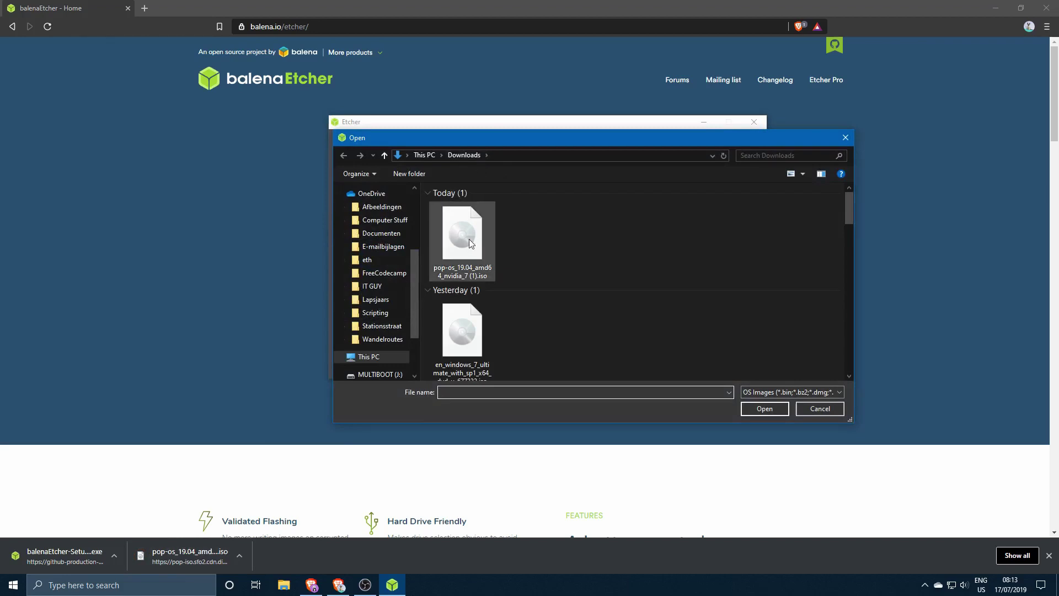
pyautogui.doubleClick(469, 244)
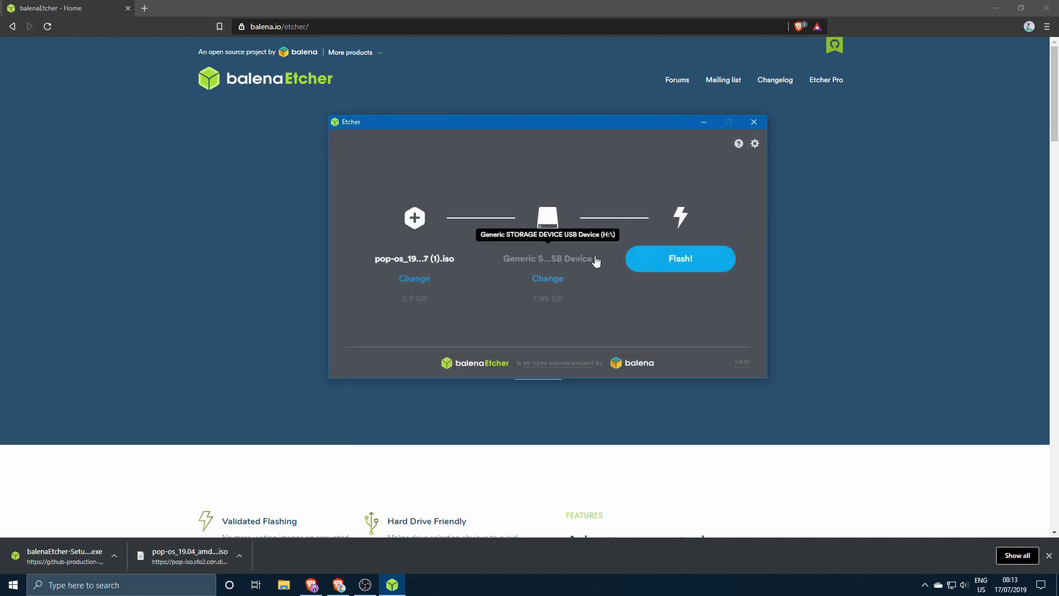
# Target the SanDisk Cruzer Edge instead of the Generic storage device, and close Etcher after flashing
pyautogui.click(549, 279)
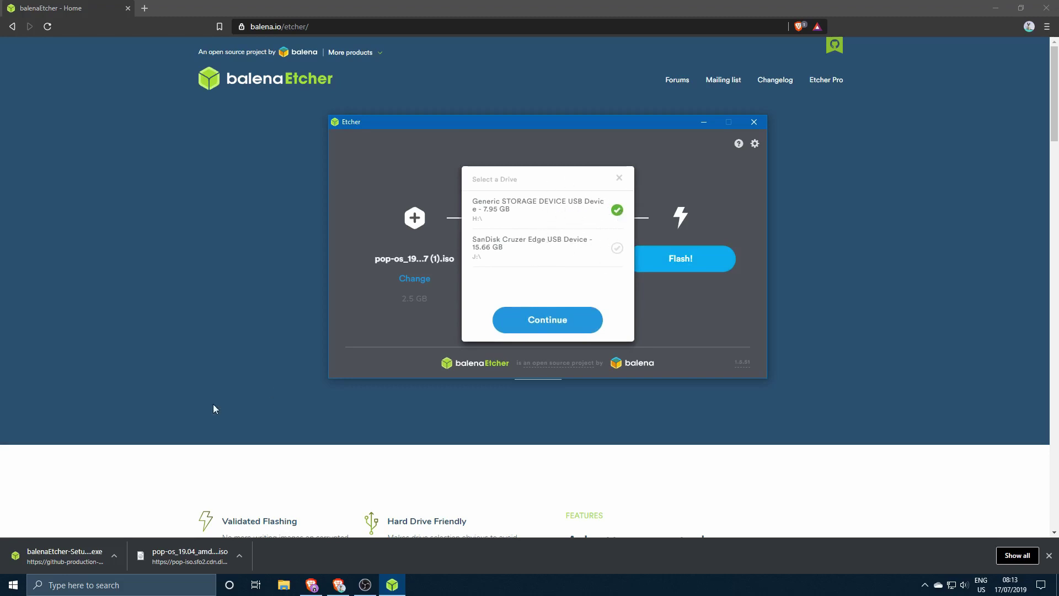
pyautogui.click(618, 250)
pyautogui.click(618, 210)
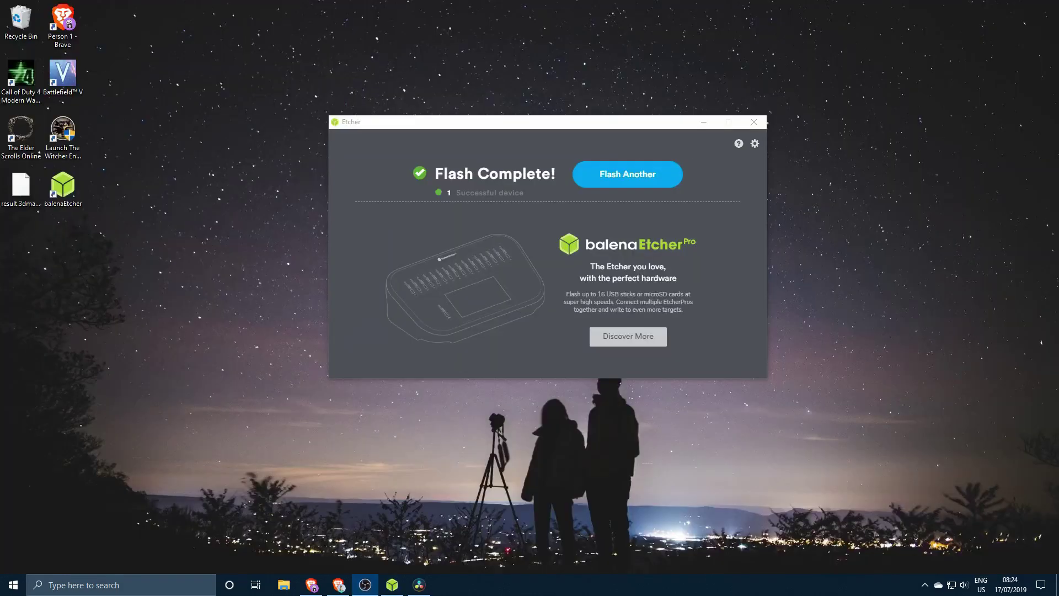
pyautogui.click(503, 153)
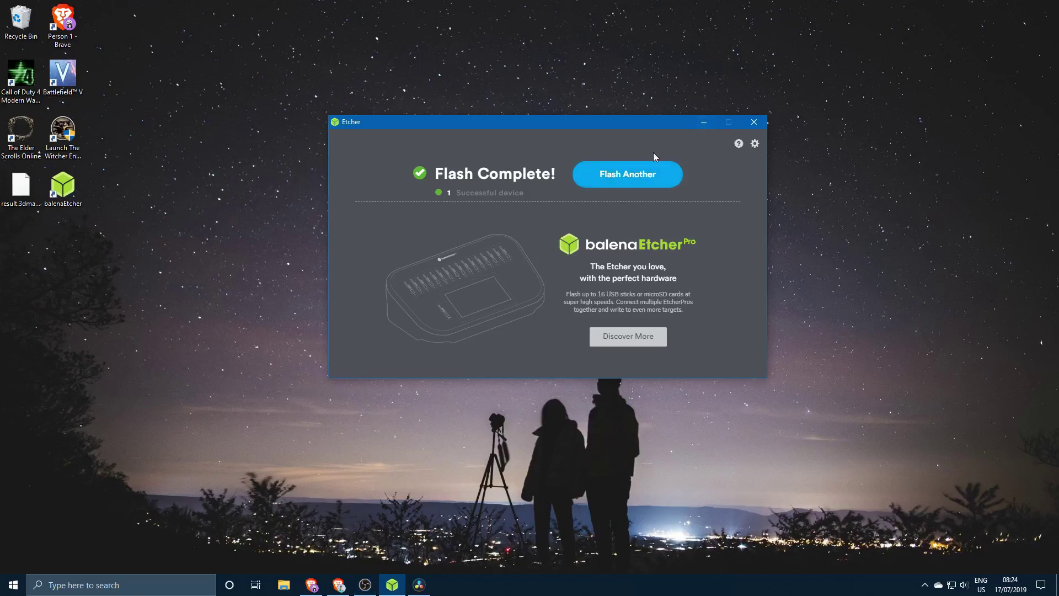
pyautogui.click(754, 122)
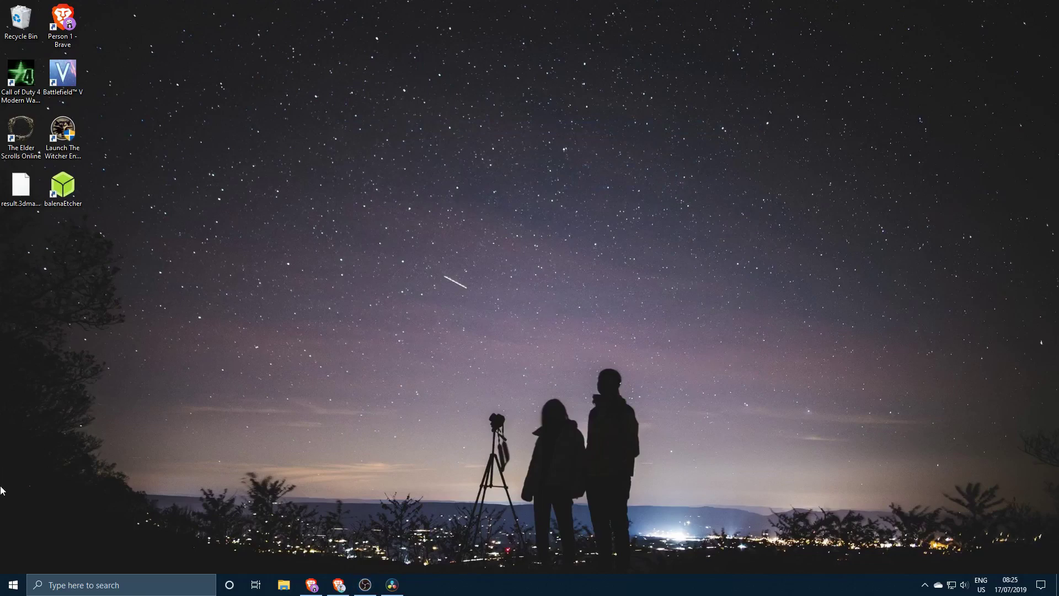
# Show This PC's drives in File Explorer and launch Disk Management from the Start right-click menu
pyautogui.click(283, 584)
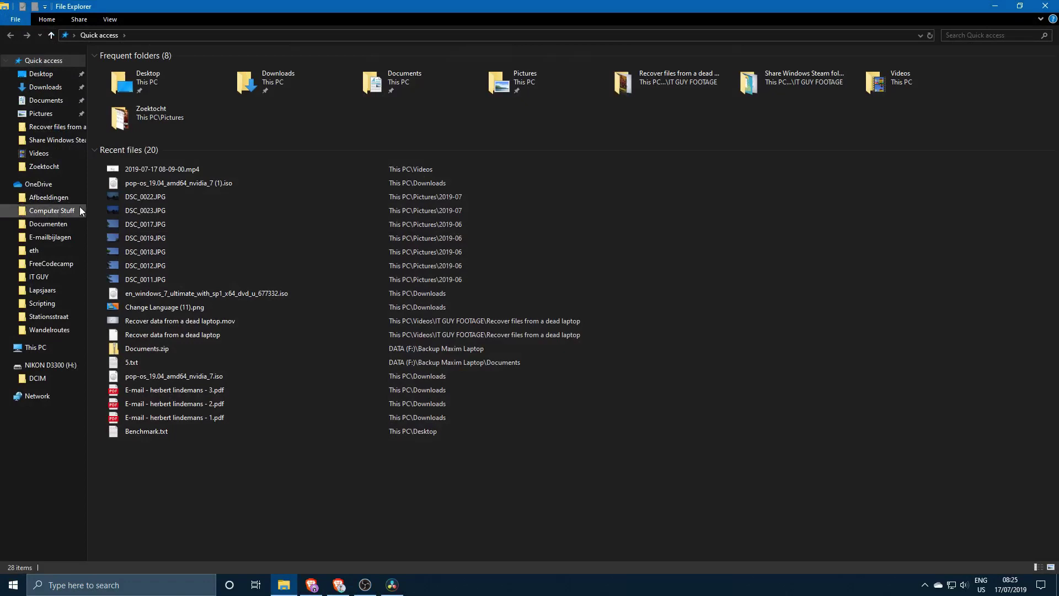
pyautogui.click(36, 347)
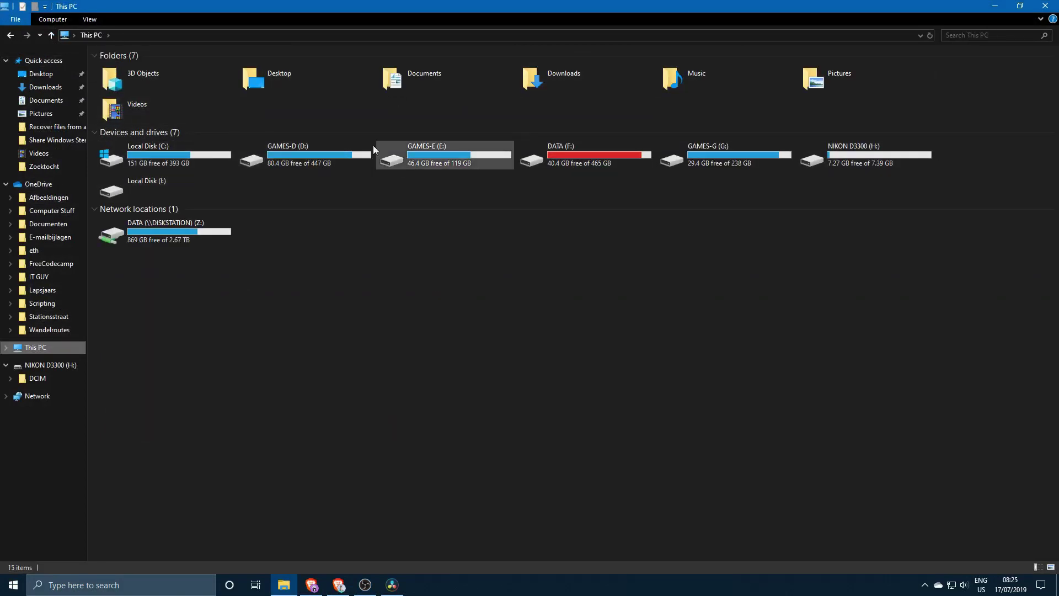
pyautogui.rightClick(13, 585)
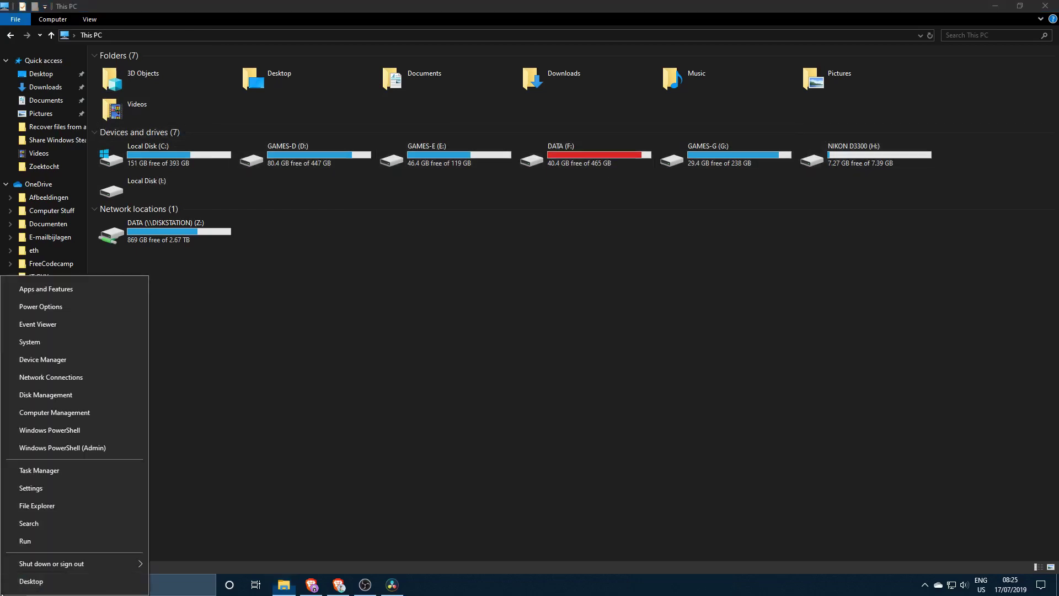
pyautogui.click(44, 401)
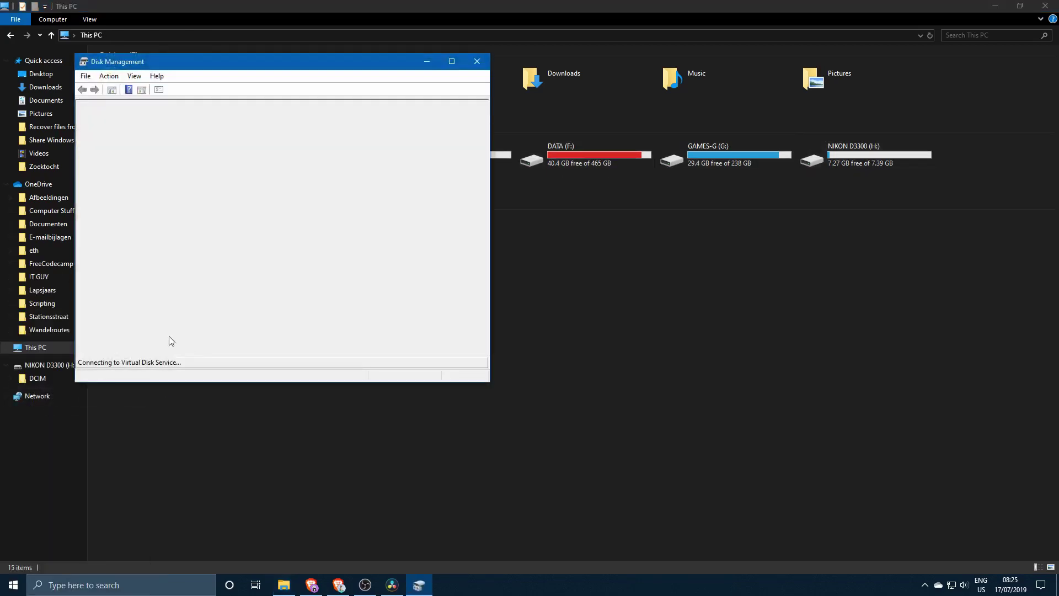
# Maximize Disk Management and examine Disk 7: a 3 MB FAT partition plus 14.59 GB unallocated
pyautogui.click(451, 67)
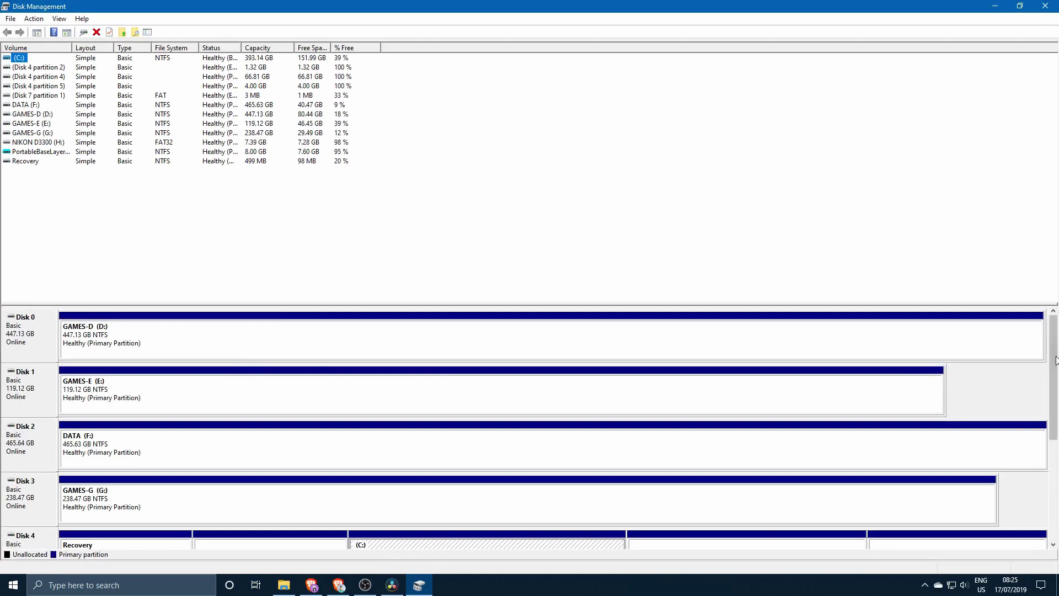
pyautogui.scroll(-4, 603, 452)
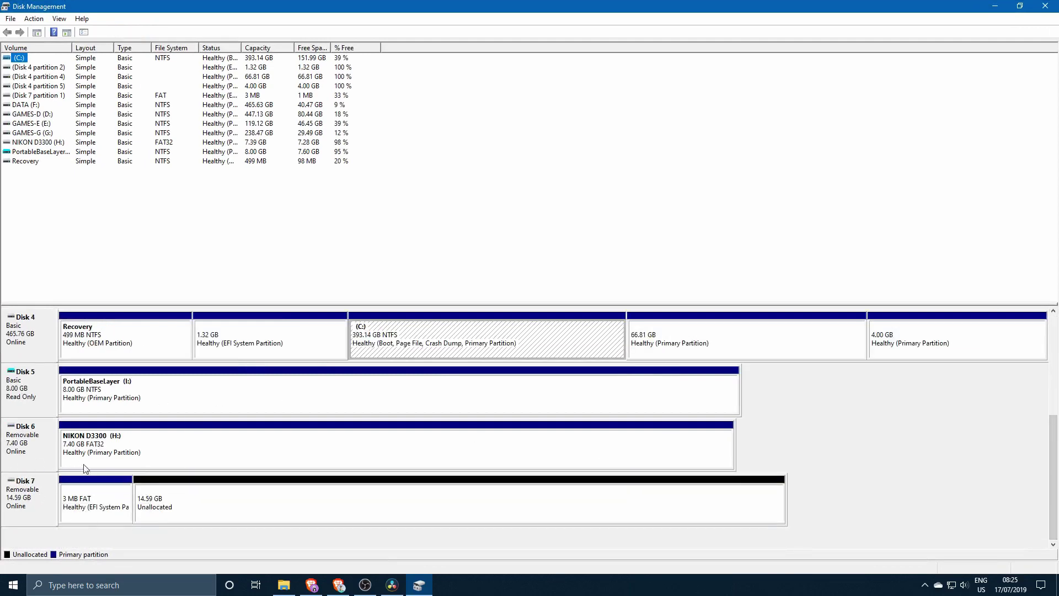
pyautogui.click(20, 504)
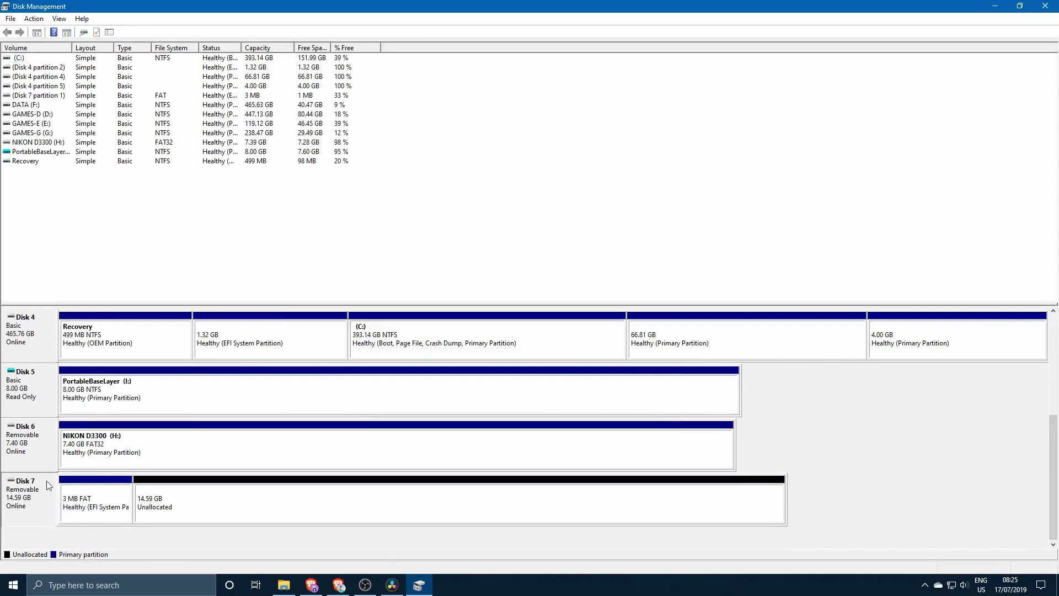
pyautogui.click(212, 514)
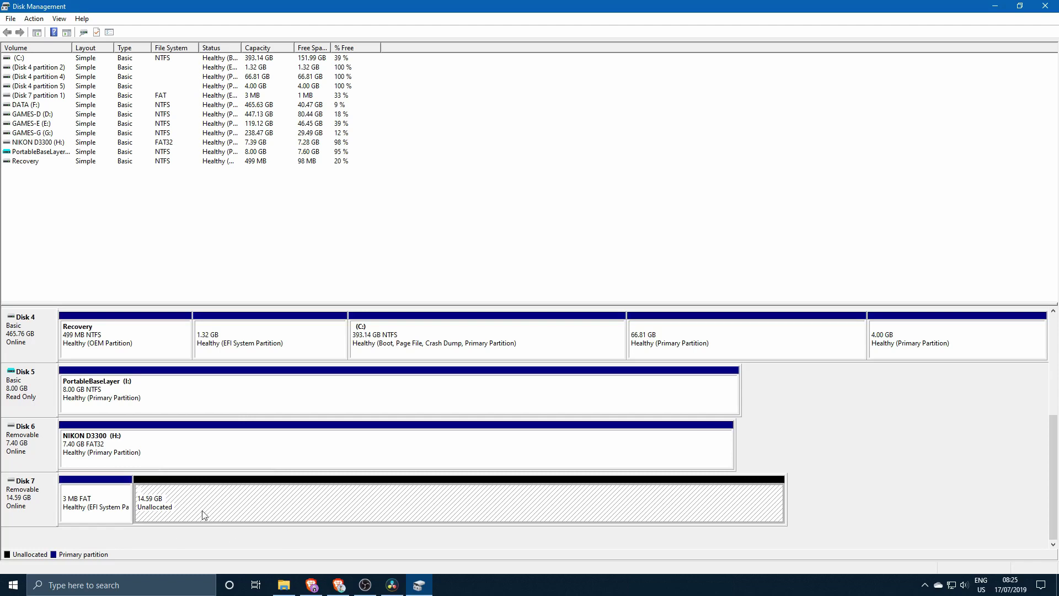
pyautogui.click(927, 428)
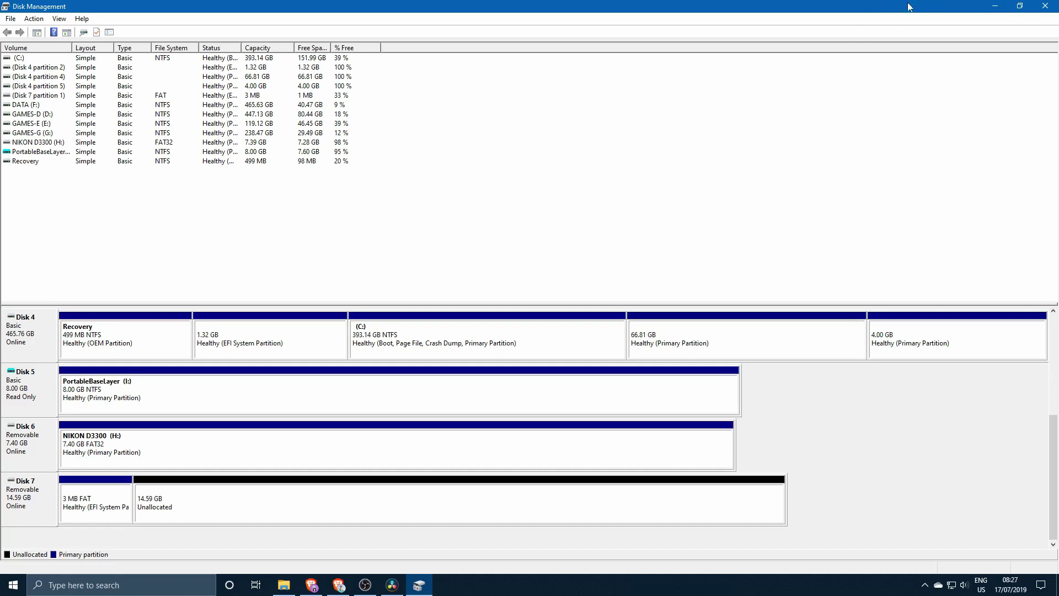
# Close Disk Management and the This PC window
pyautogui.click(1047, 5)
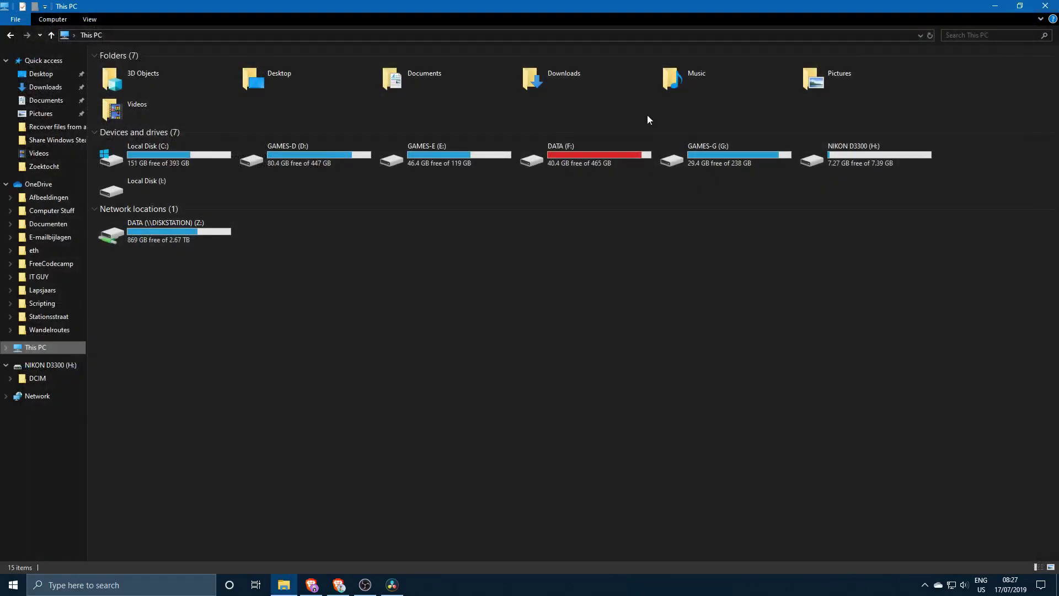
pyautogui.click(1046, 6)
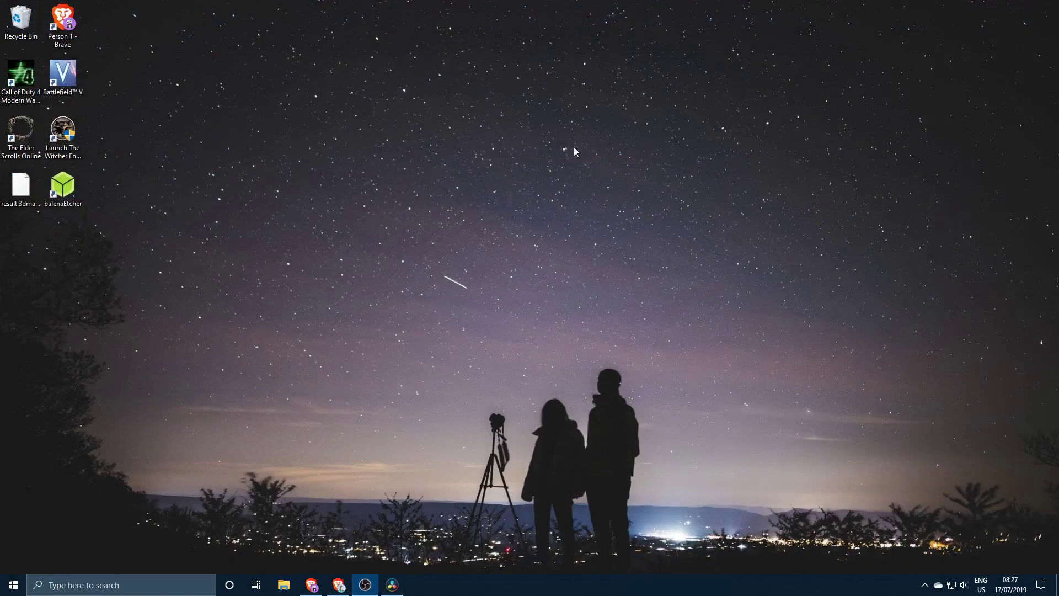